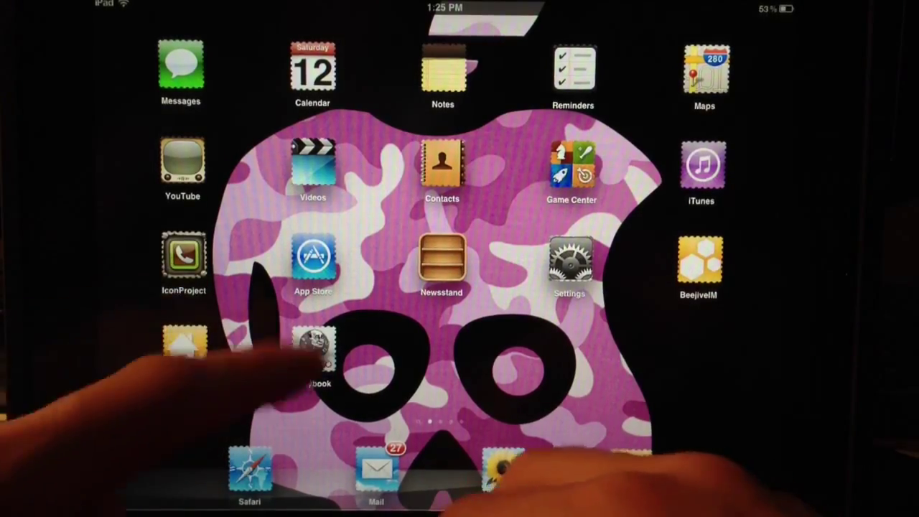
click(313, 256)
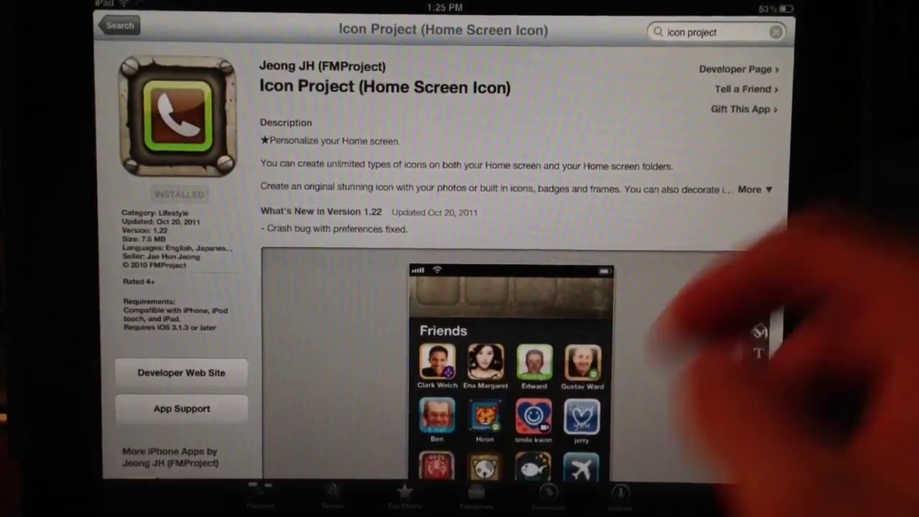
scroll(615, 390, down, 2)
scroll(718, 287, up, 2)
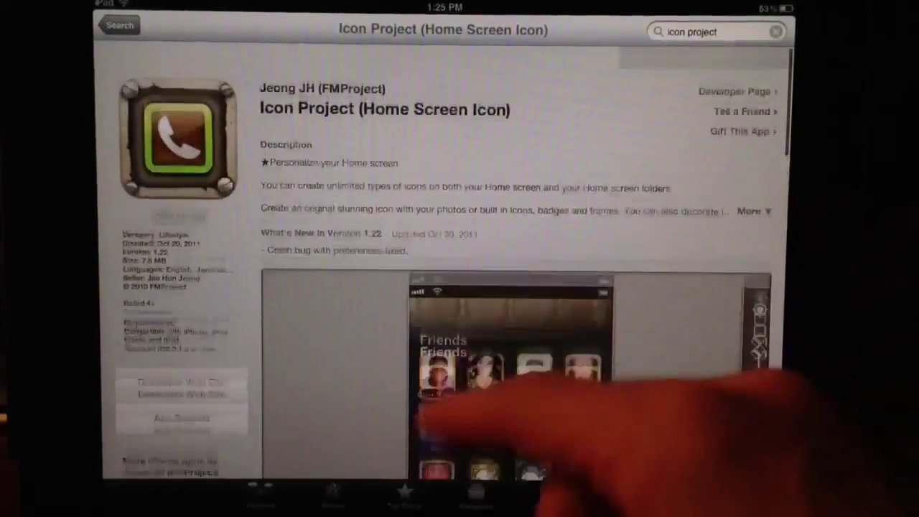
key(Home)
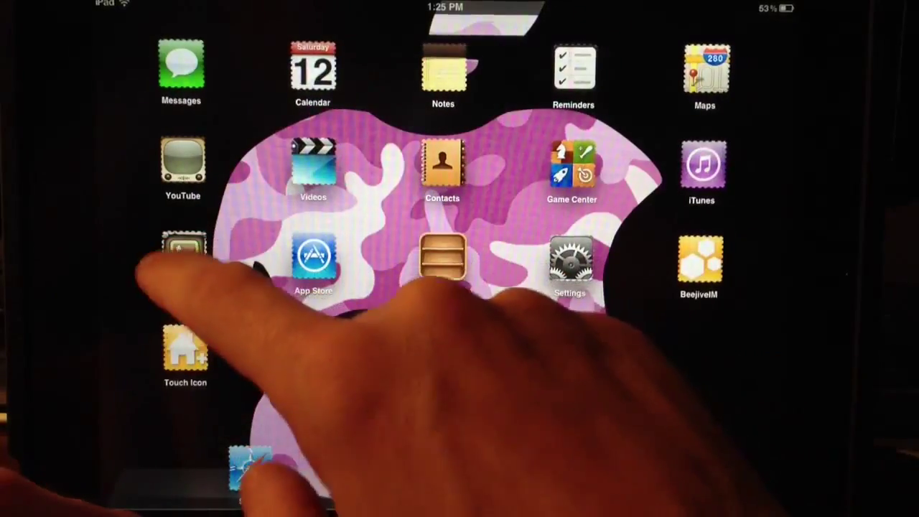
Return to Icon Project from the recent apps and reset the icon to a blank default
key(super)
key(super)
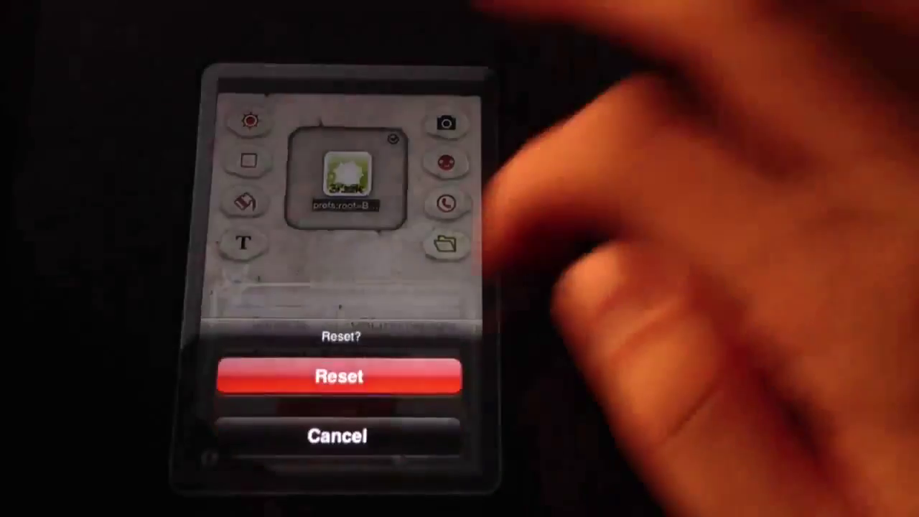
click(338, 376)
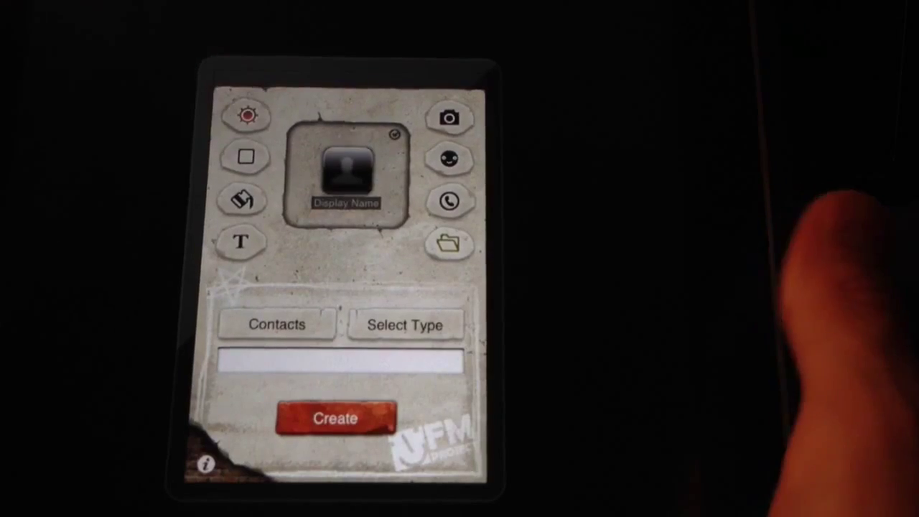
Give the icon a yellow frame from the plain coloured frame styles
click(244, 122)
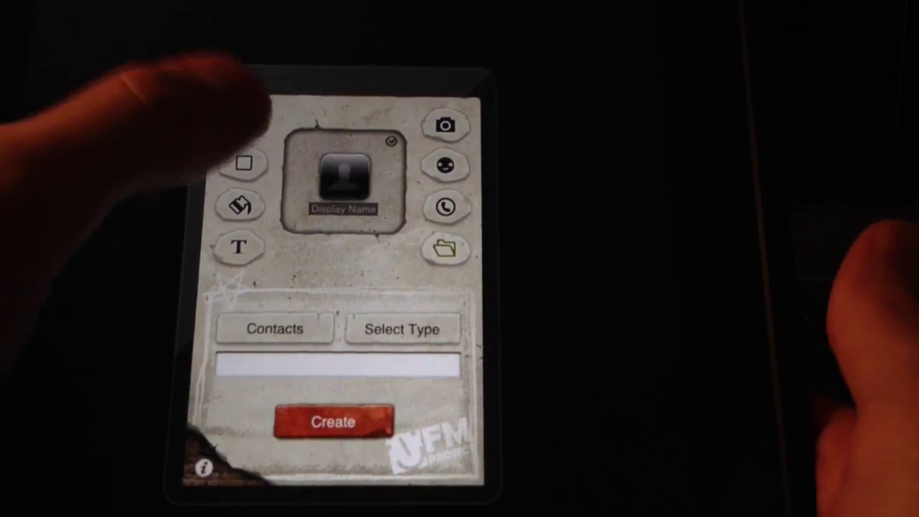
click(245, 123)
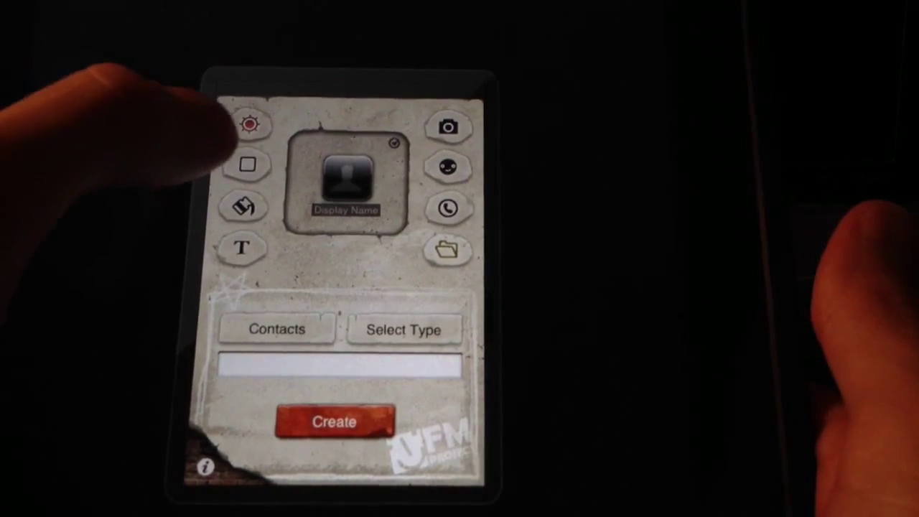
click(244, 165)
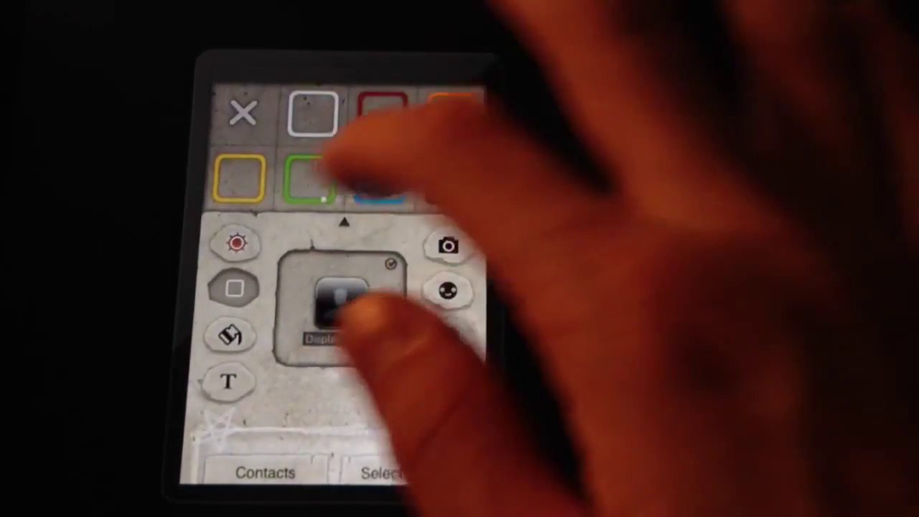
drag(445, 143, 237, 143)
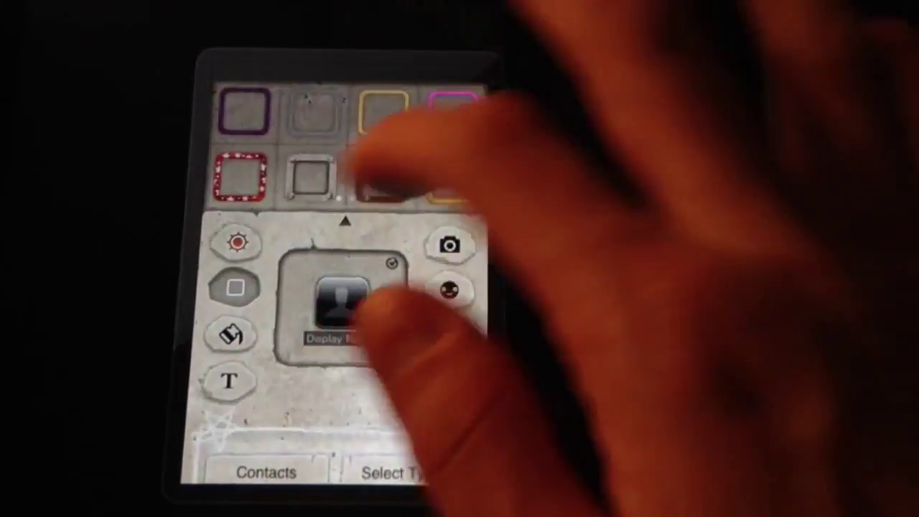
drag(445, 143, 258, 143)
drag(445, 143, 258, 143)
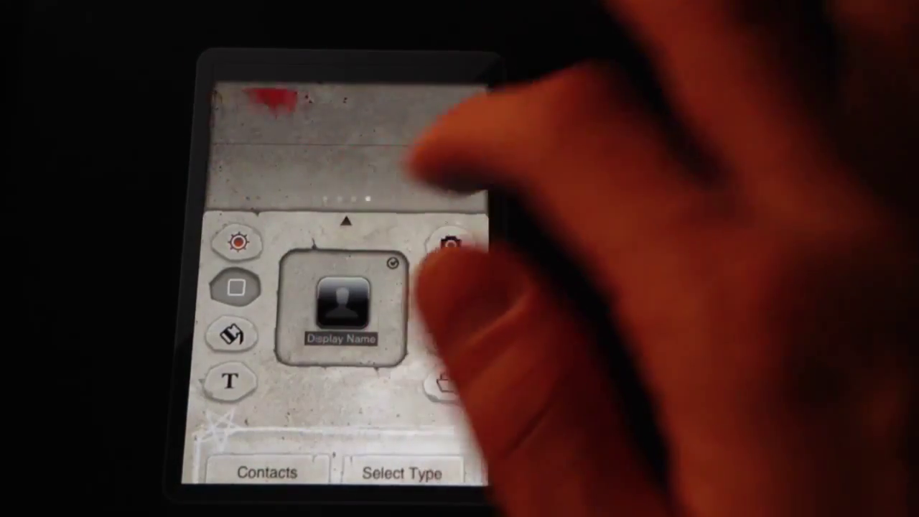
mouse_move(445, 143)
mouse_down()
mouse_move(287, 143)
mouse_move(323, 158)
mouse_move(459, 157)
mouse_up()
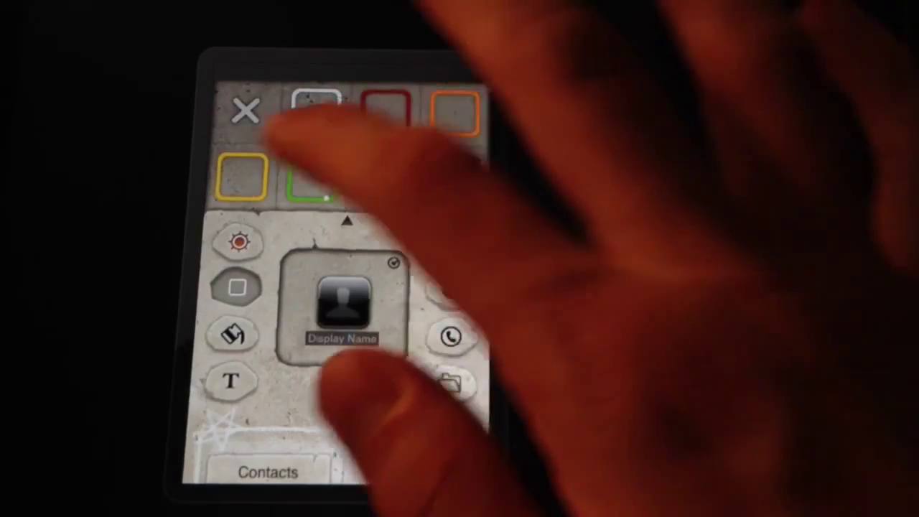
click(236, 177)
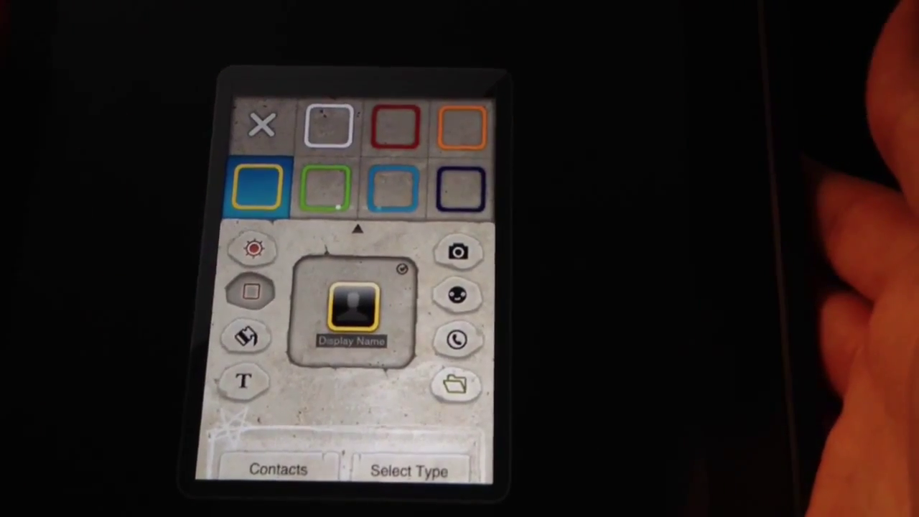
Set the icon background to solid red using Pick a Color
click(247, 288)
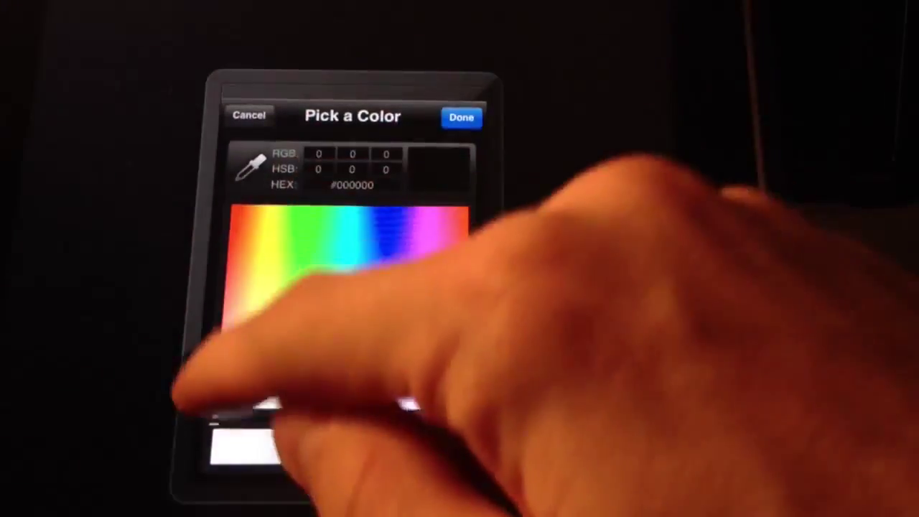
drag(420, 257, 288, 230)
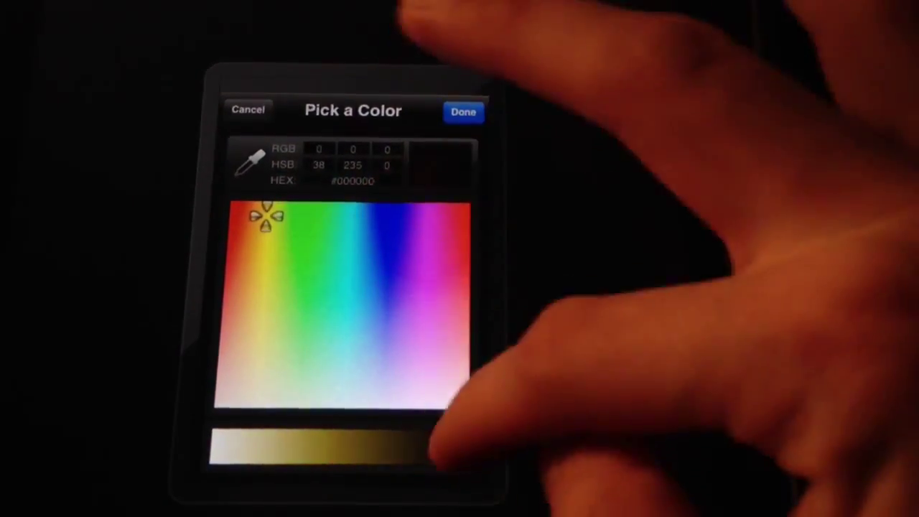
drag(434, 448, 287, 446)
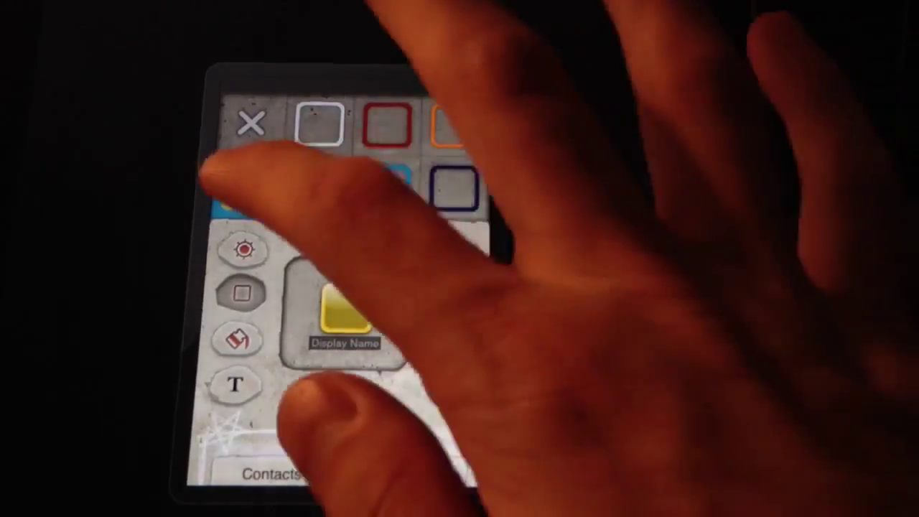
scroll(344, 322, down, 3)
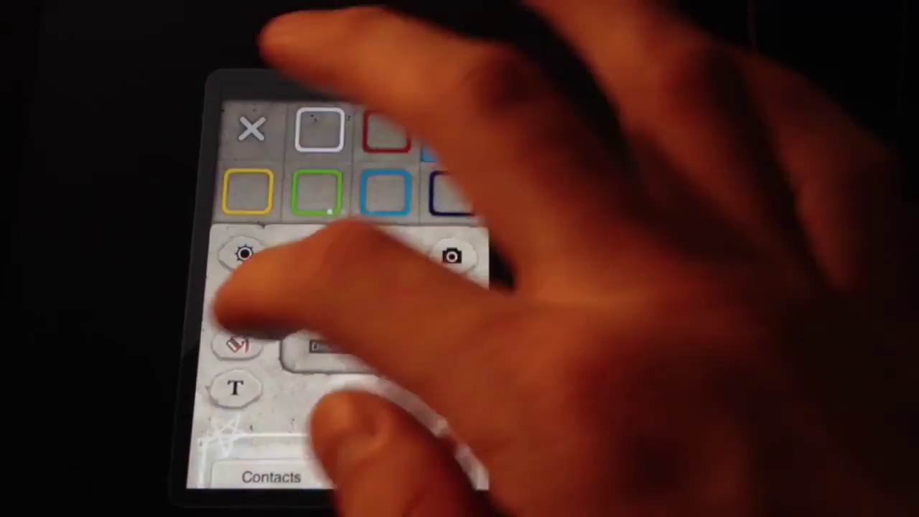
Add the label text 'Brizzle' to the icon with a chosen font
click(236, 387)
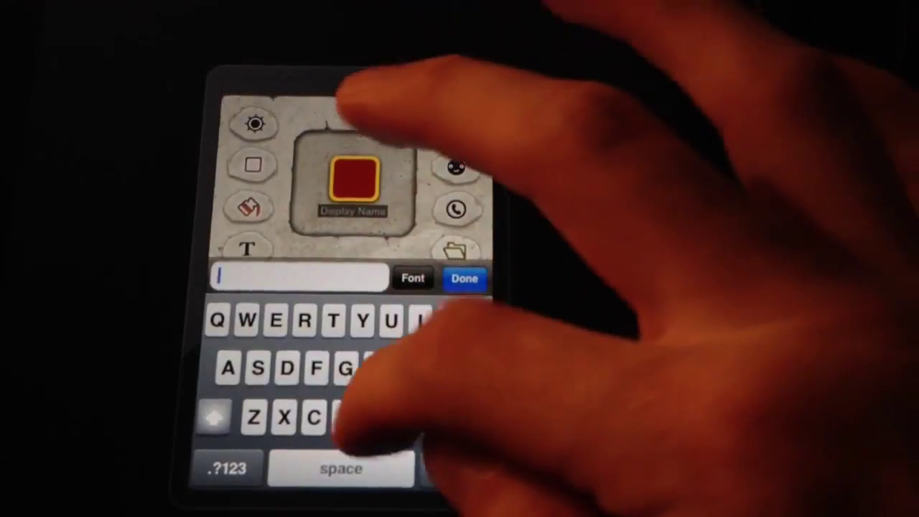
text(Be)
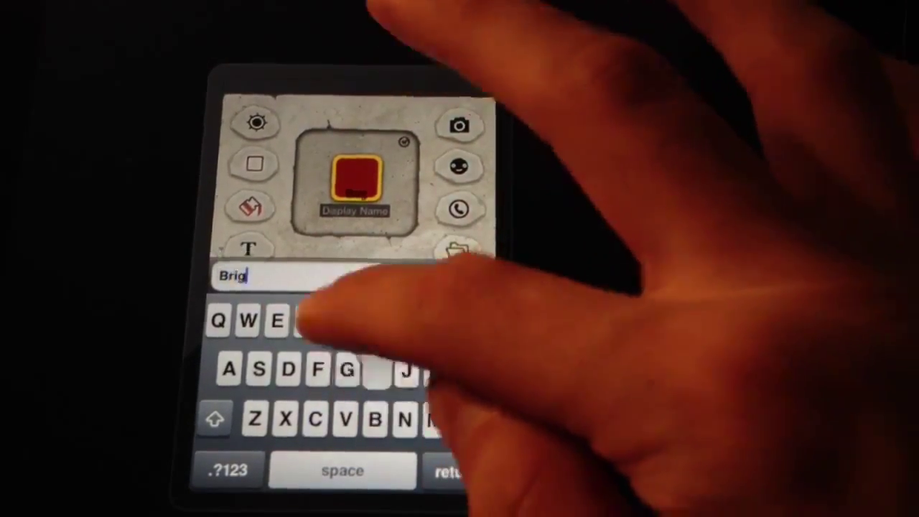
text(ess)
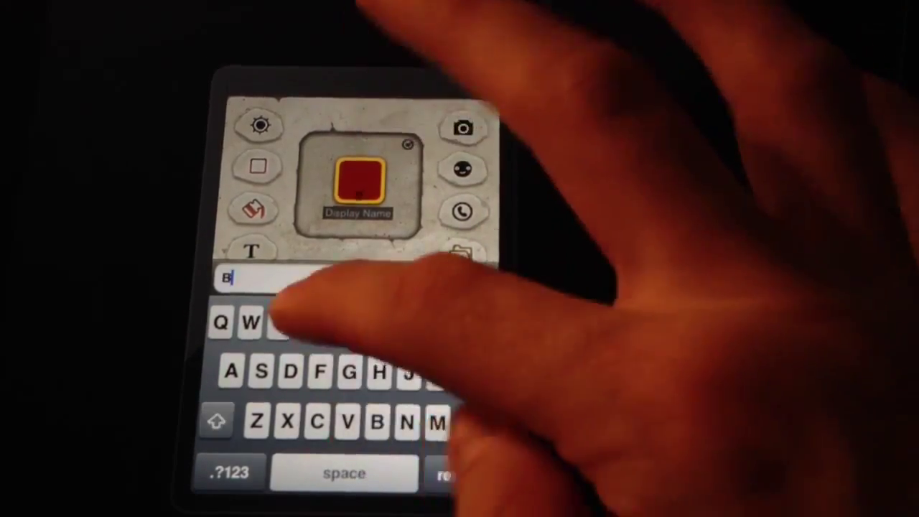
text(izz)
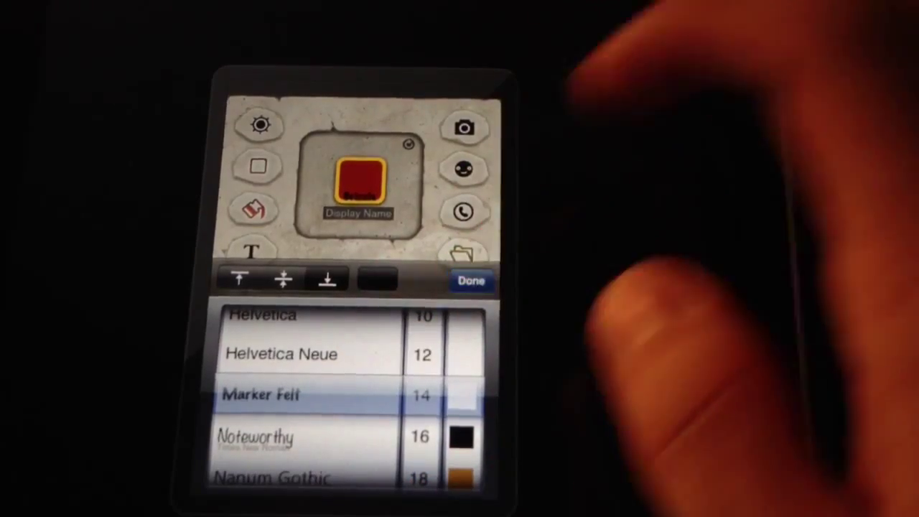
click(377, 280)
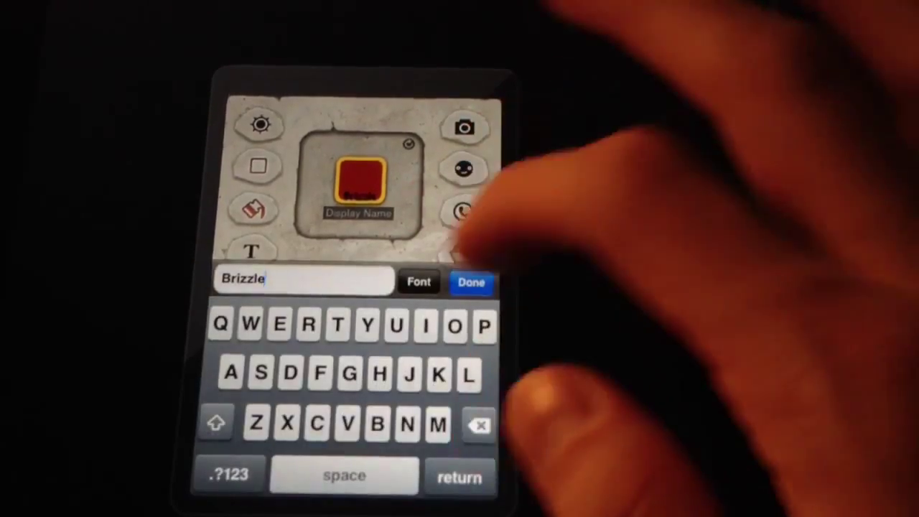
click(471, 282)
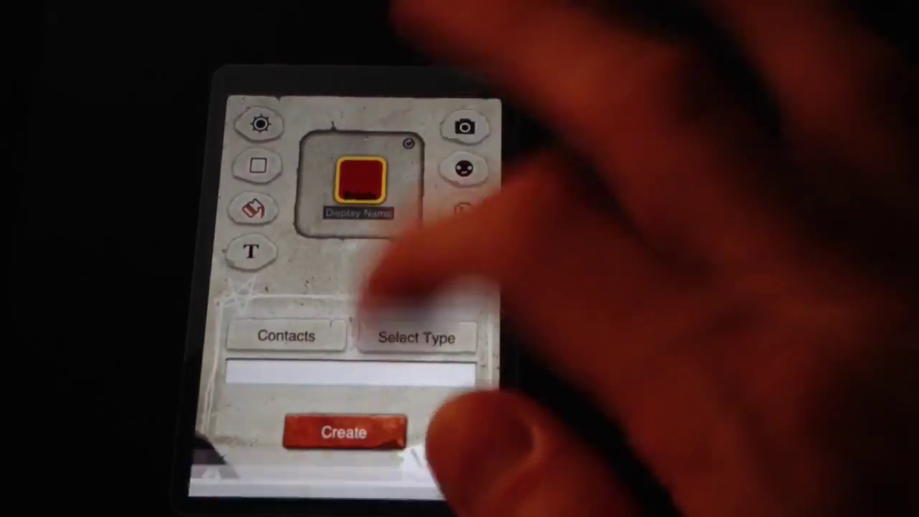
Cancel the Photos picker, then place the '!' symbol on the icon
click(462, 254)
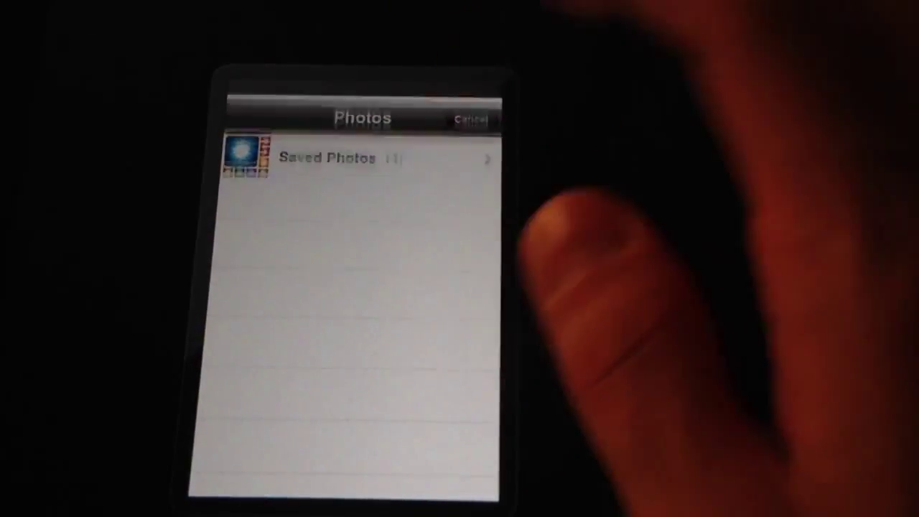
click(471, 119)
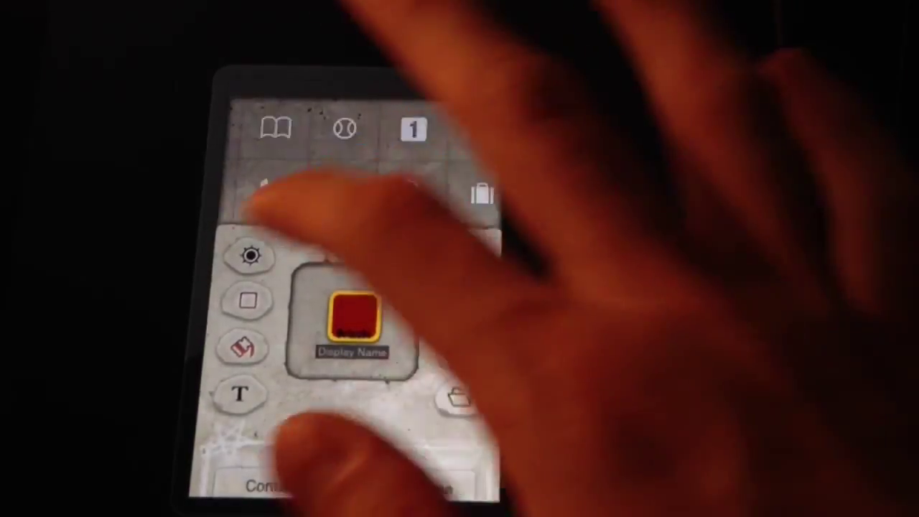
drag(467, 165, 273, 165)
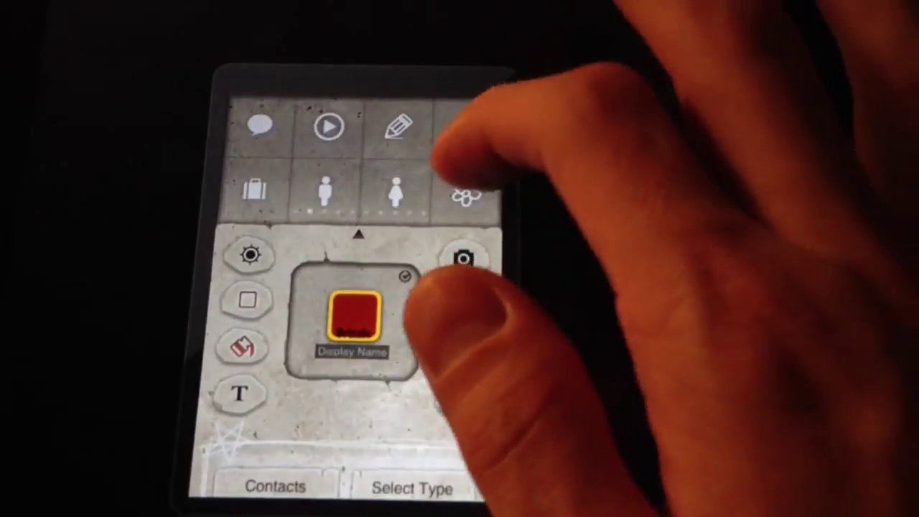
drag(473, 143, 287, 143)
drag(466, 158, 280, 158)
drag(467, 157, 280, 158)
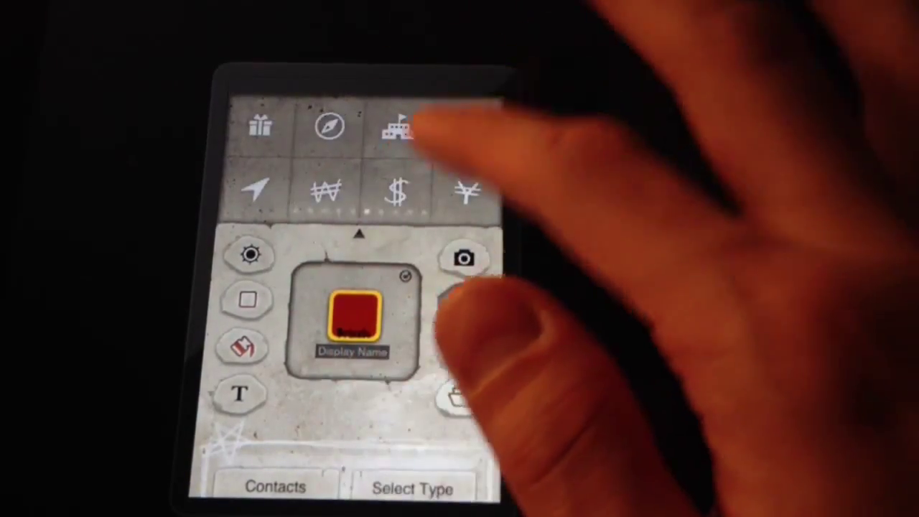
drag(431, 151, 273, 151)
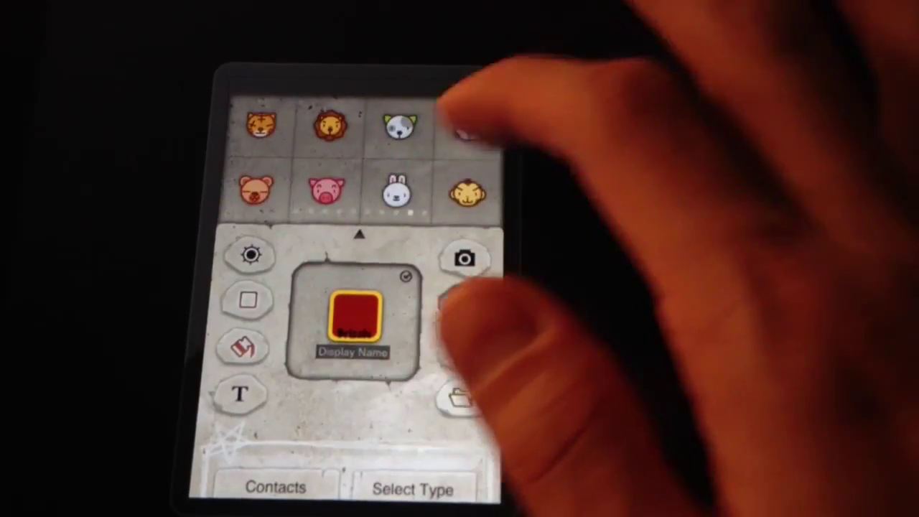
drag(467, 158, 280, 157)
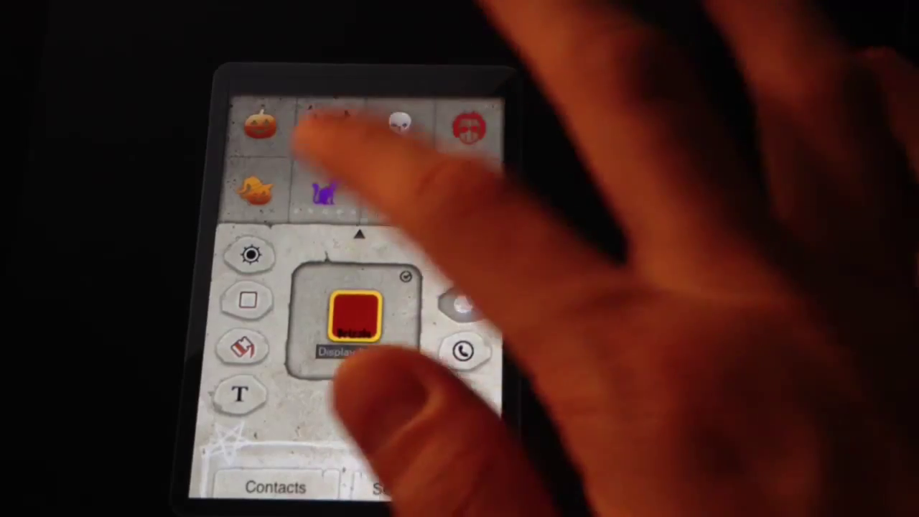
drag(467, 158, 280, 158)
drag(467, 158, 280, 158)
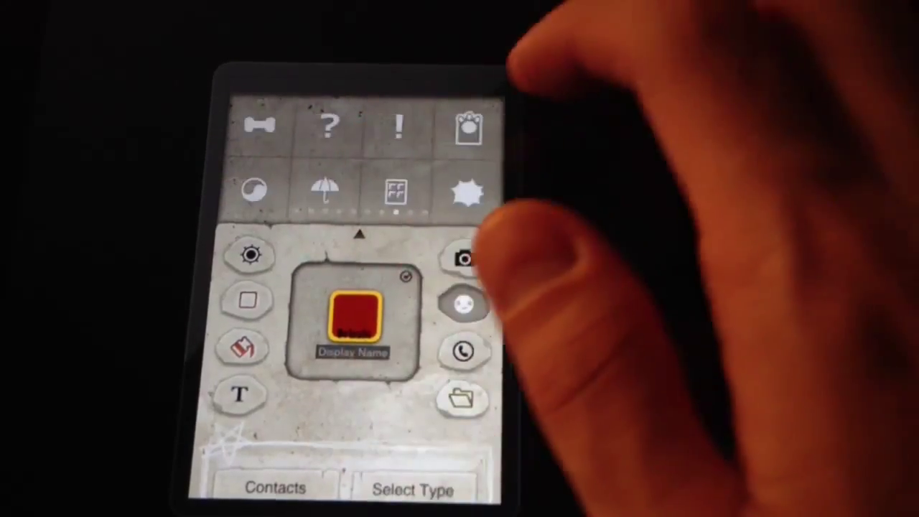
click(399, 127)
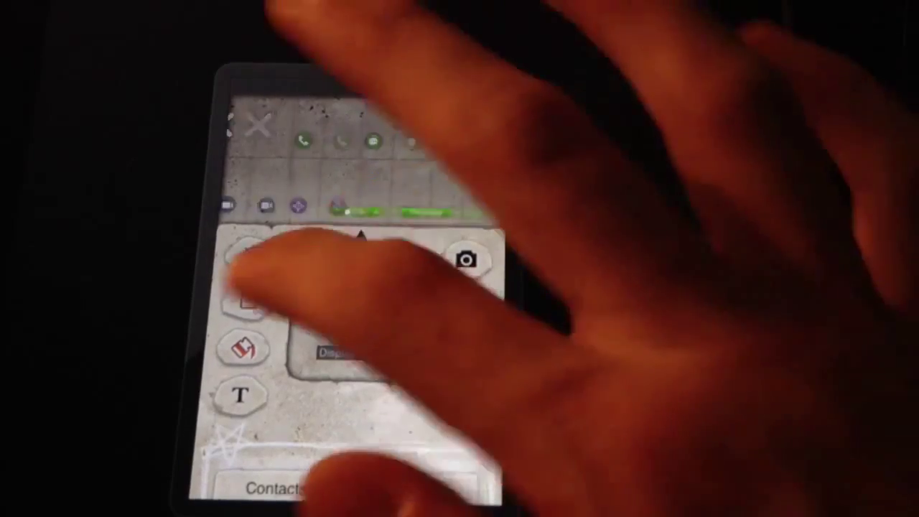
Add a sparkle overlay to the icon and switch it to gold stars
drag(467, 158, 280, 158)
click(398, 192)
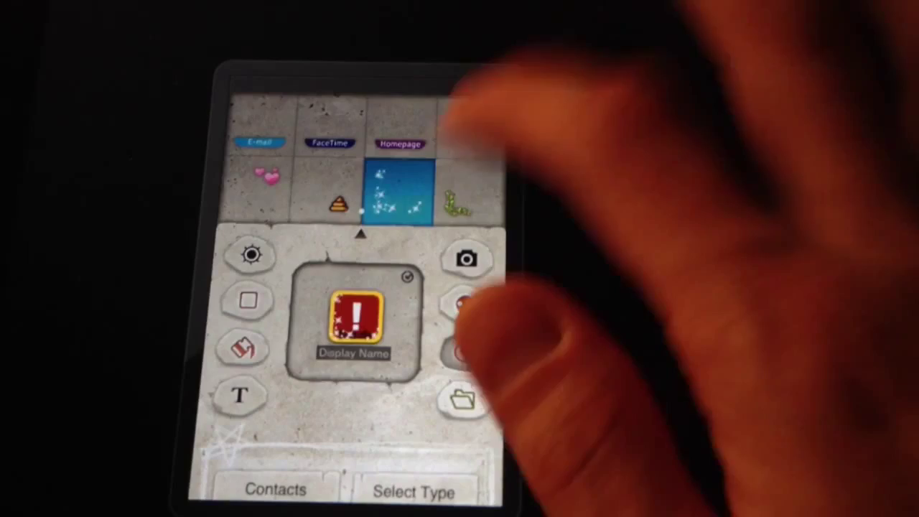
click(470, 127)
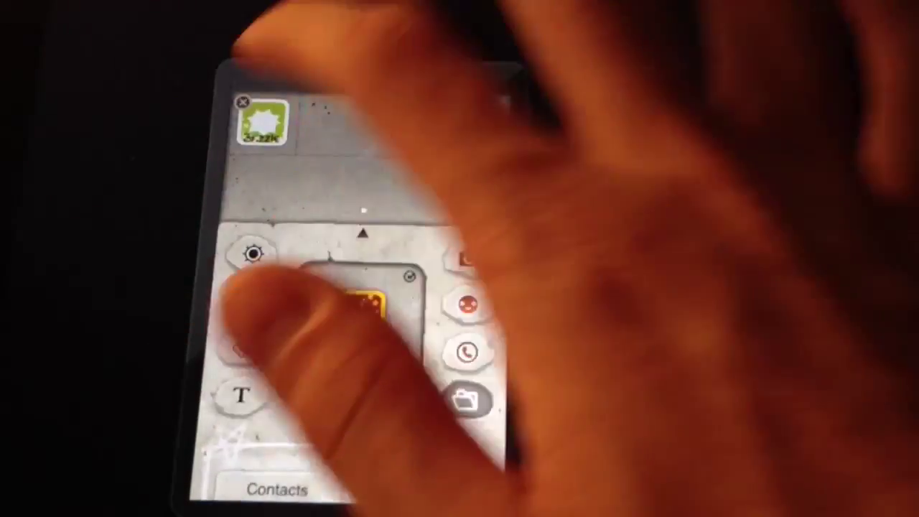
Load the saved green starburst icon and bring Select Type and Create into view
click(262, 122)
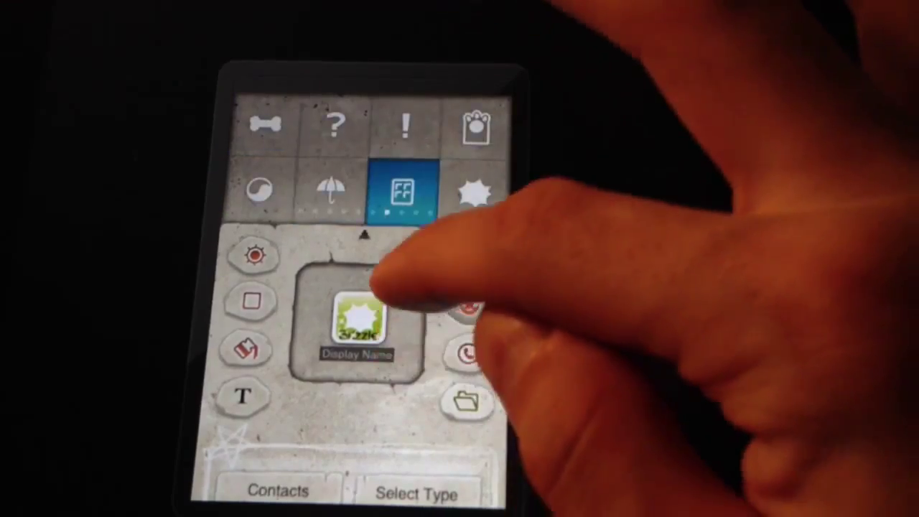
click(467, 308)
click(359, 395)
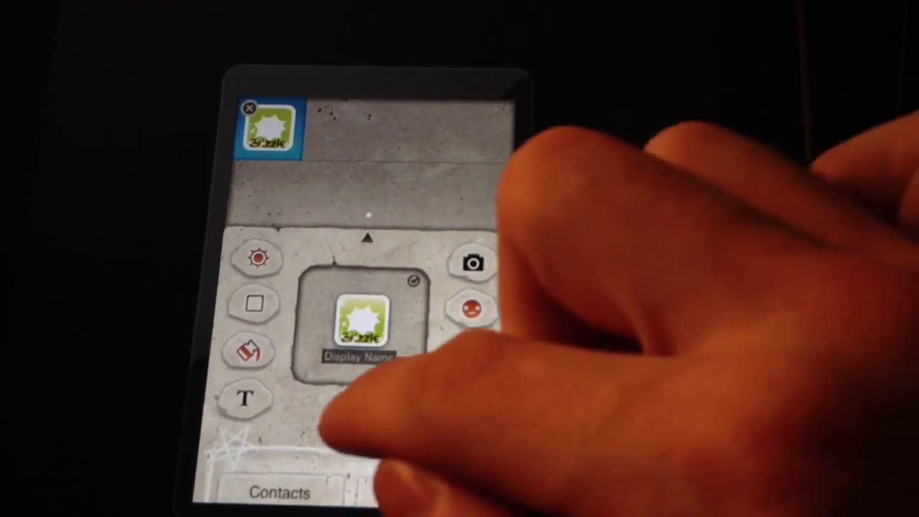
drag(327, 431, 359, 287)
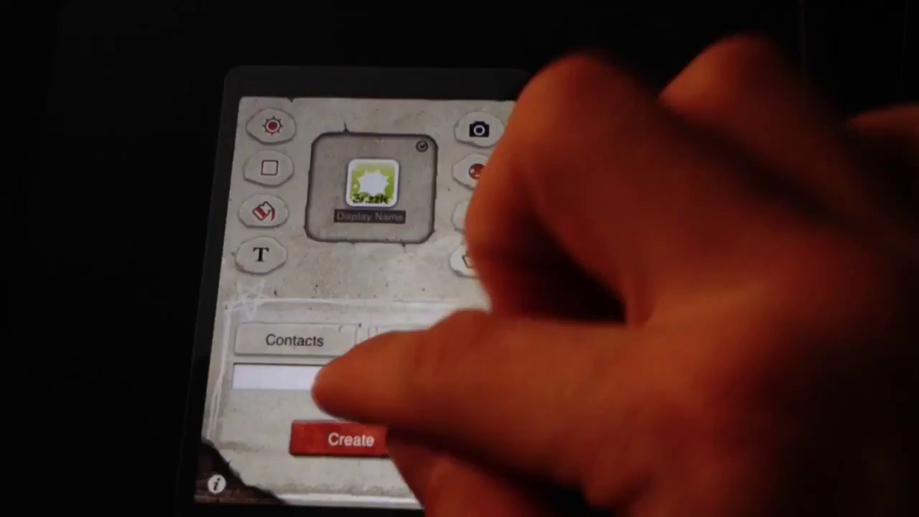
Make the icon a URL (Homepage) shortcut pointing to prefs:root=Brightness
click(416, 339)
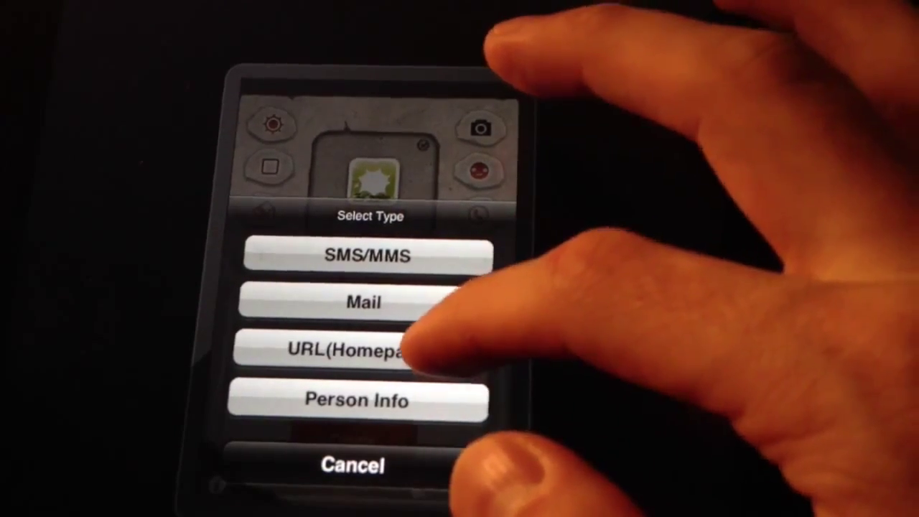
click(402, 349)
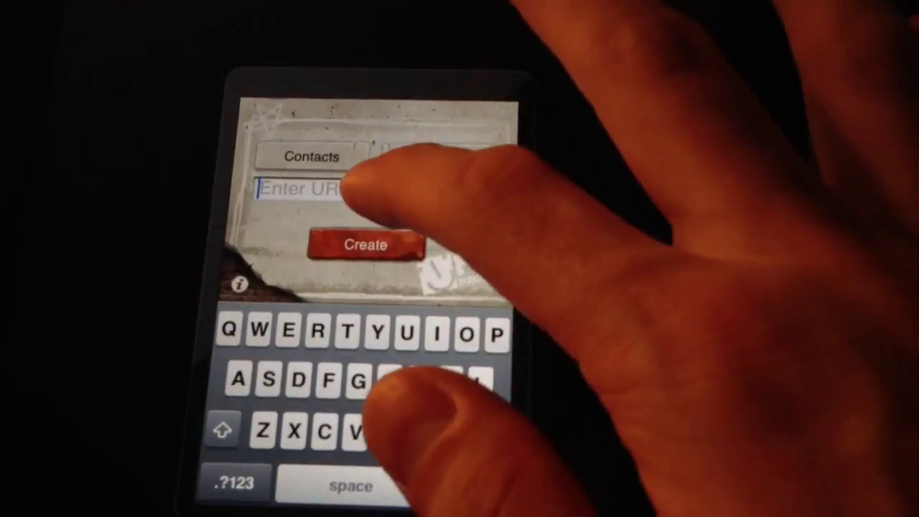
click(302, 188)
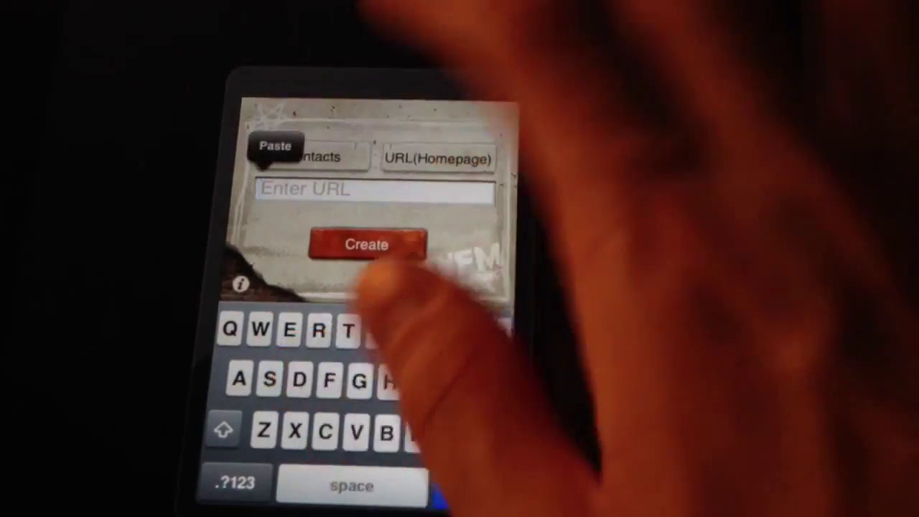
click(275, 146)
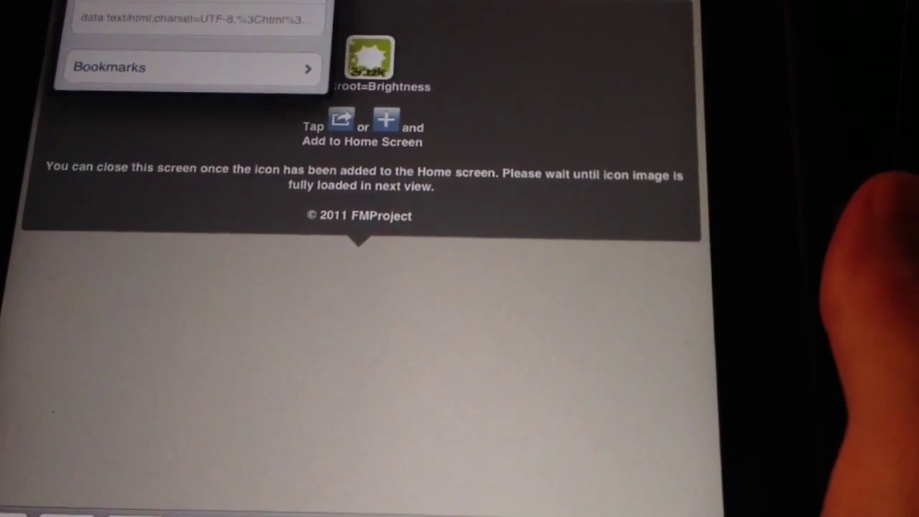
Add the starburst page to the home screen via Safari's share menu, then go Home
click(315, 44)
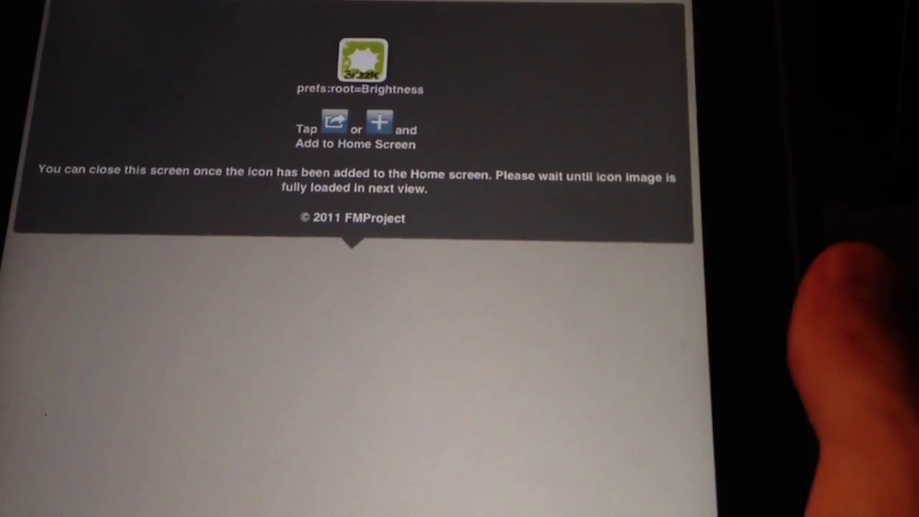
click(176, 2)
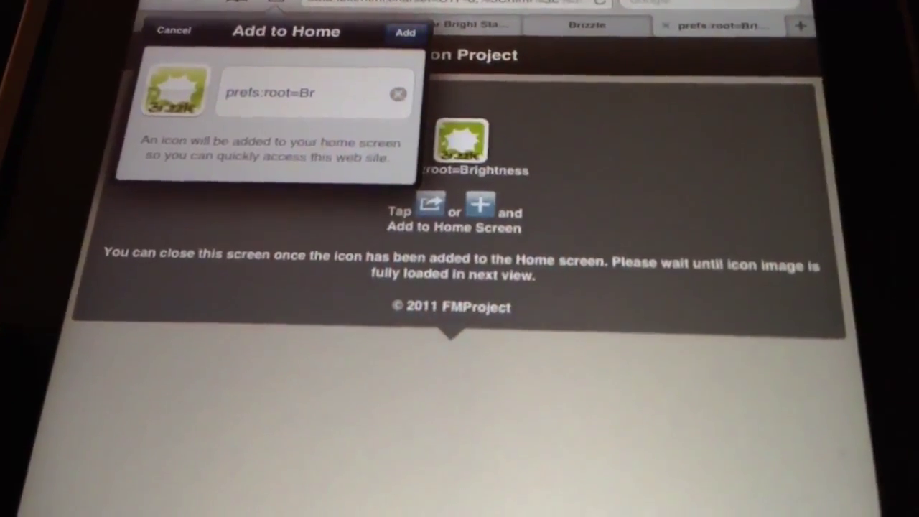
click(180, 41)
key(super)
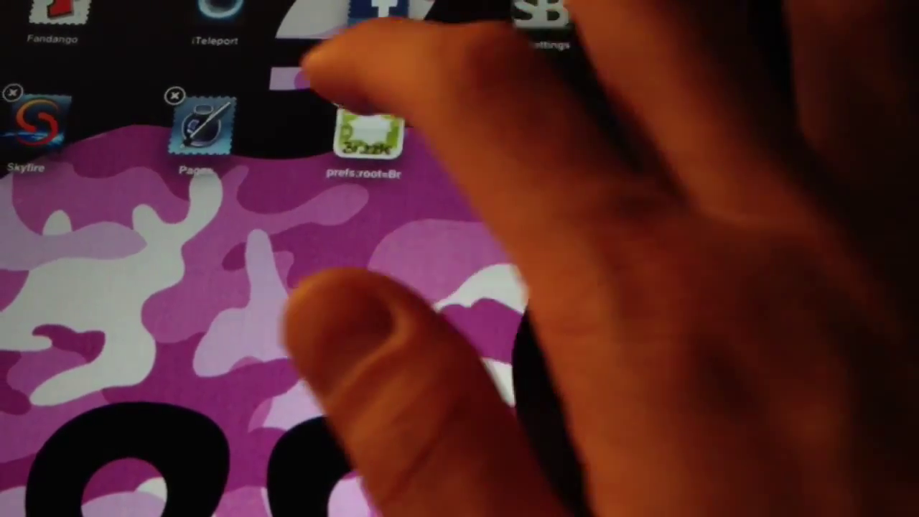
Cancel the Delete prompt so the new starburst icon stays
click(330, 94)
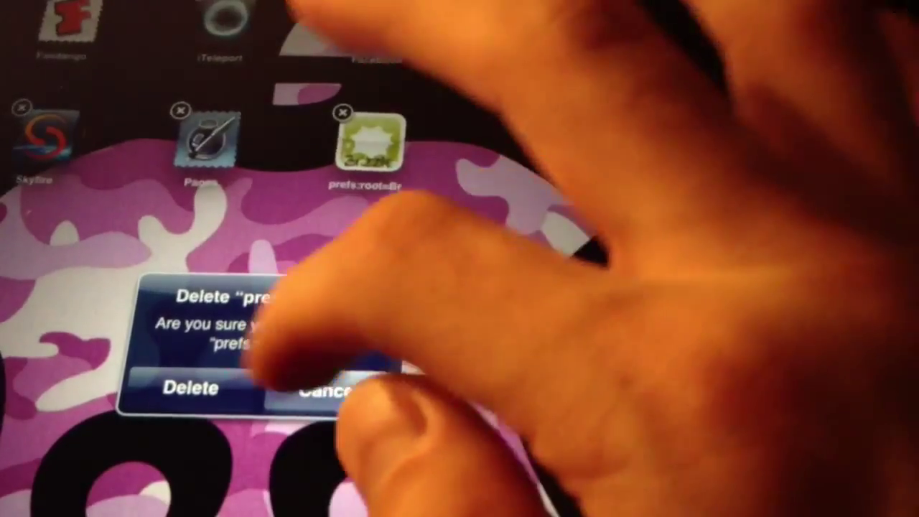
click(328, 389)
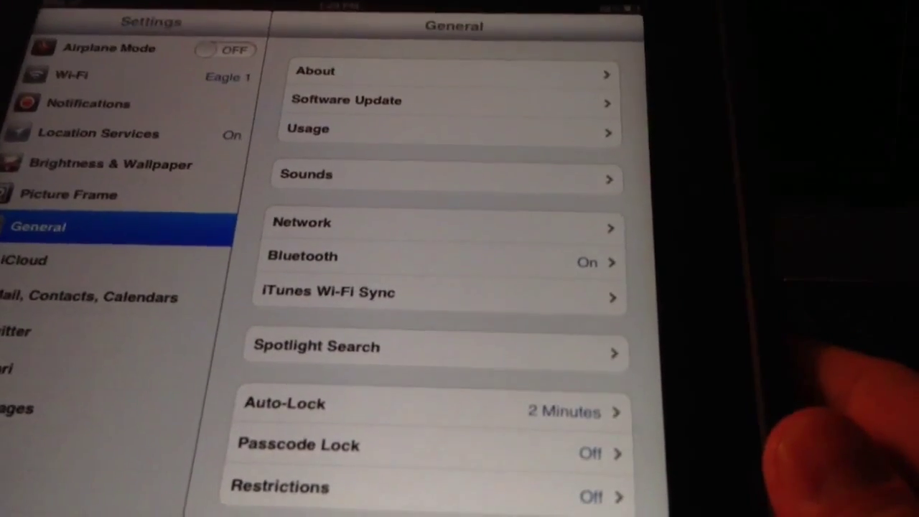
Show the Brightness & Wallpaper page from the Settings sidebar
click(75, 151)
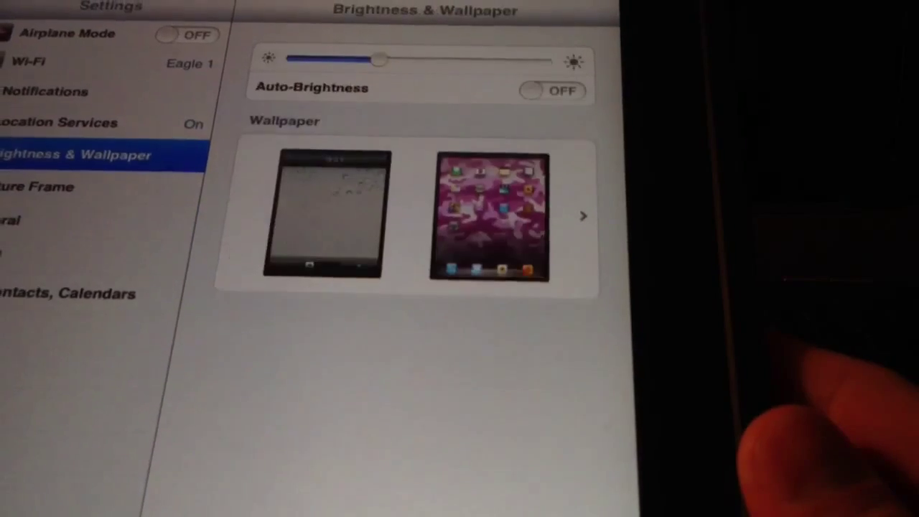